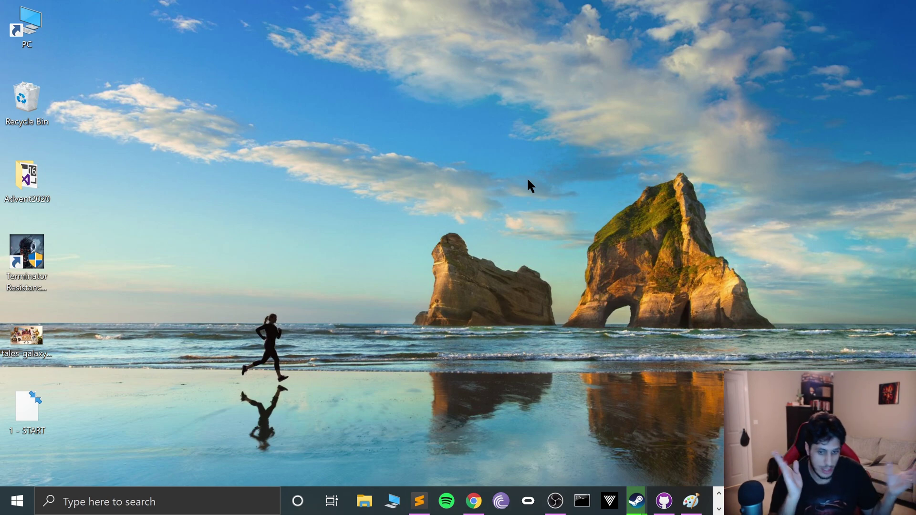
- Switch to Steam's library and open the Half-Life game page
{"action": "left_click", "coordinate": [636, 501]}
{"action": "mouse_move", "coordinate": [151, 38]}
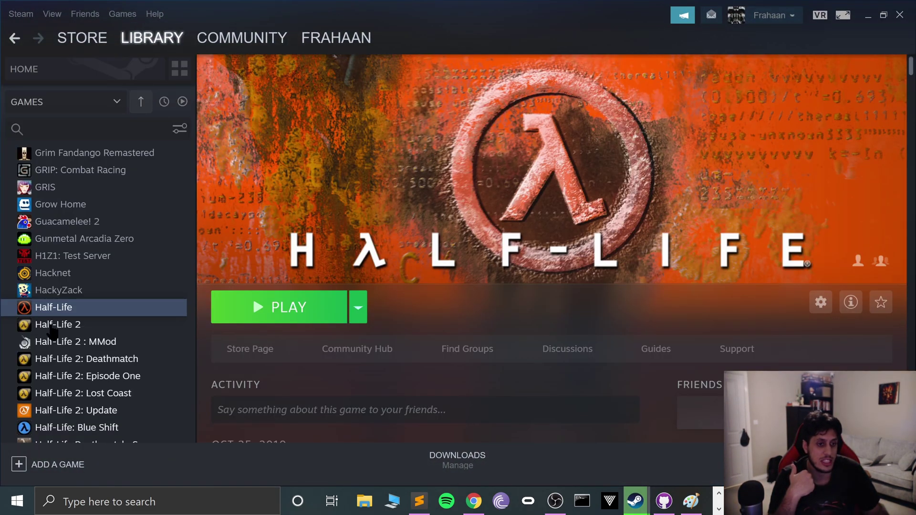
{"action": "left_click", "coordinate": [151, 37]}
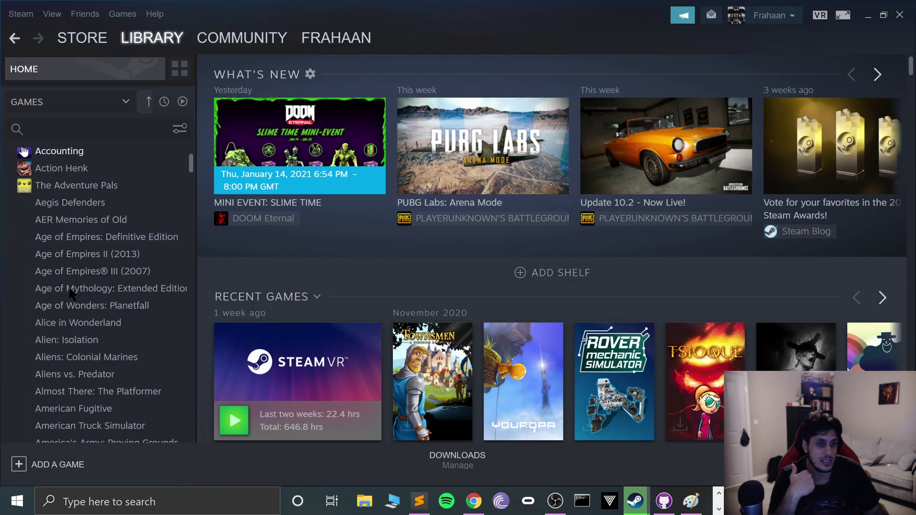
{"action": "scroll", "coordinate": [67, 271], "scroll_direction": "down", "scroll_amount": 15}
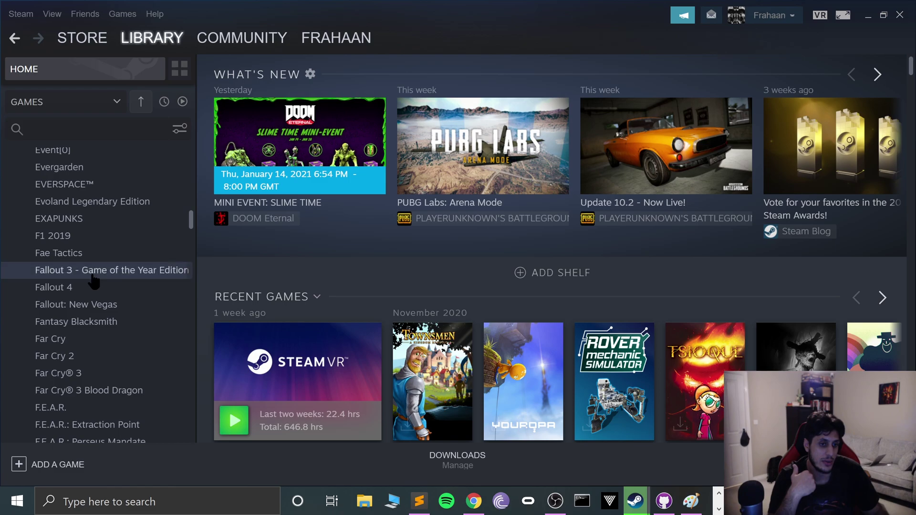
{"action": "scroll", "coordinate": [94, 283], "scroll_direction": "down", "scroll_amount": 8}
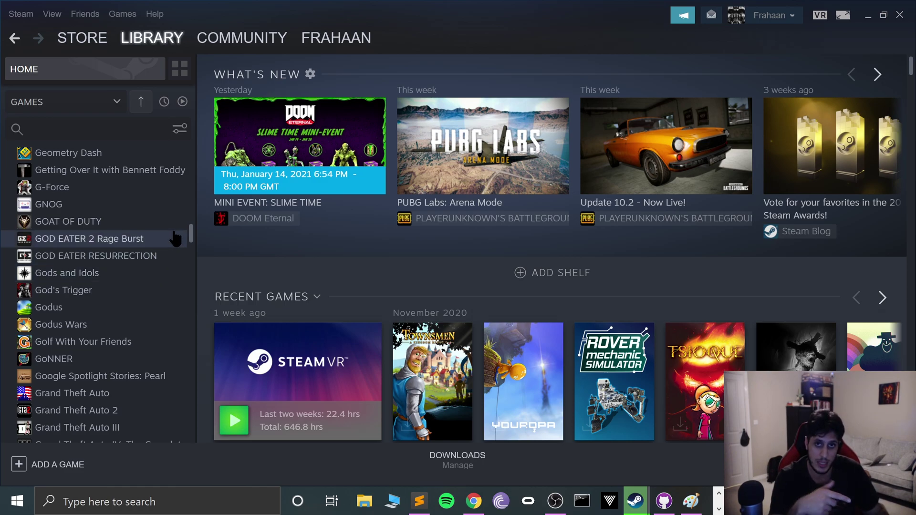
{"action": "scroll", "coordinate": [108, 322], "scroll_direction": "down", "scroll_amount": 3}
{"action": "scroll", "coordinate": [107, 357], "scroll_direction": "down", "scroll_amount": 3}
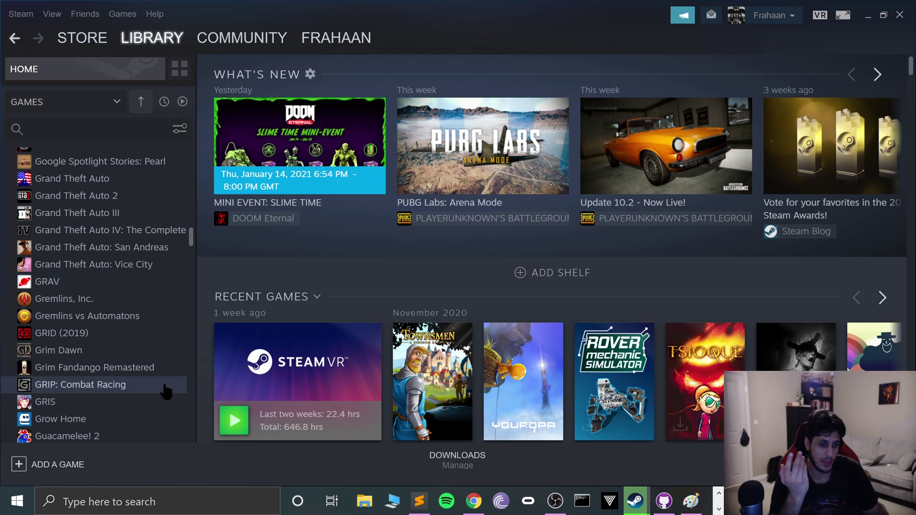
{"action": "scroll", "coordinate": [156, 396], "scroll_direction": "down", "scroll_amount": 3}
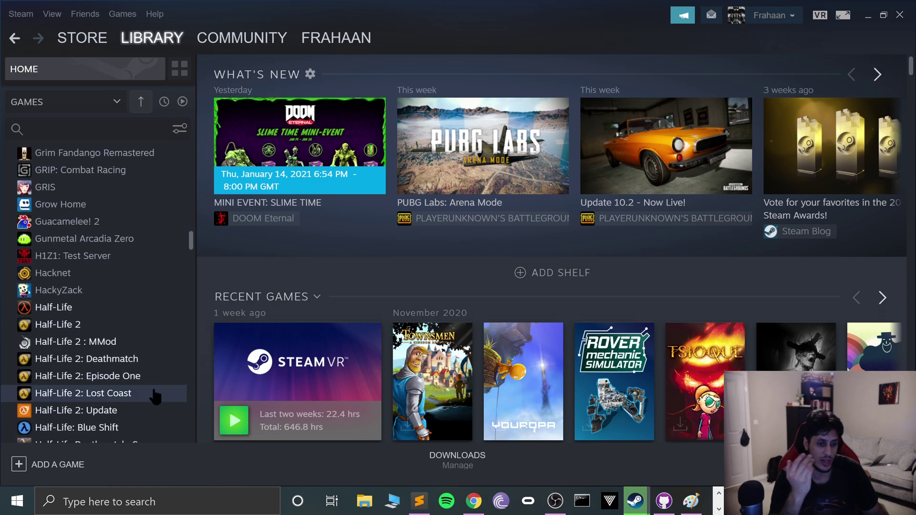
{"action": "left_click", "coordinate": [43, 307]}
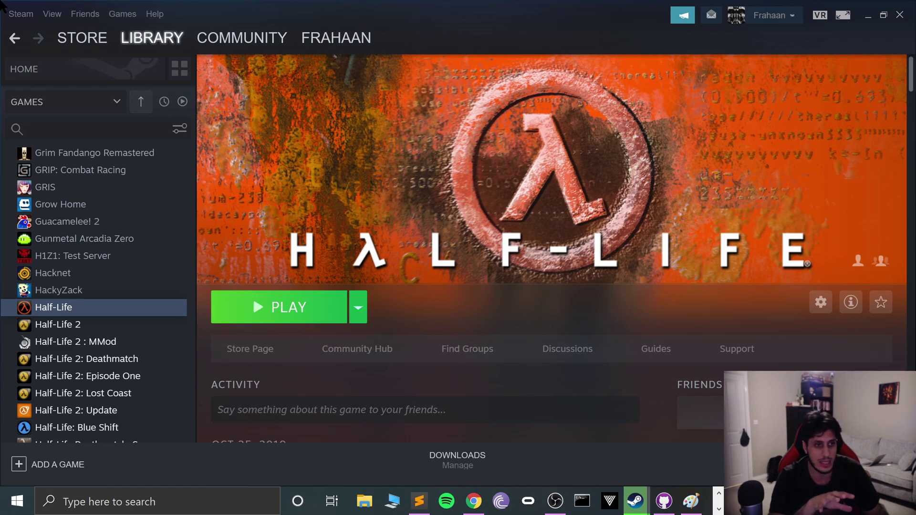
- Show Steam Library Folders via Settings > Downloads, revealing the D:\Games\Steam library
{"action": "left_click", "coordinate": [21, 14]}
{"action": "left_click", "coordinate": [22, 105]}
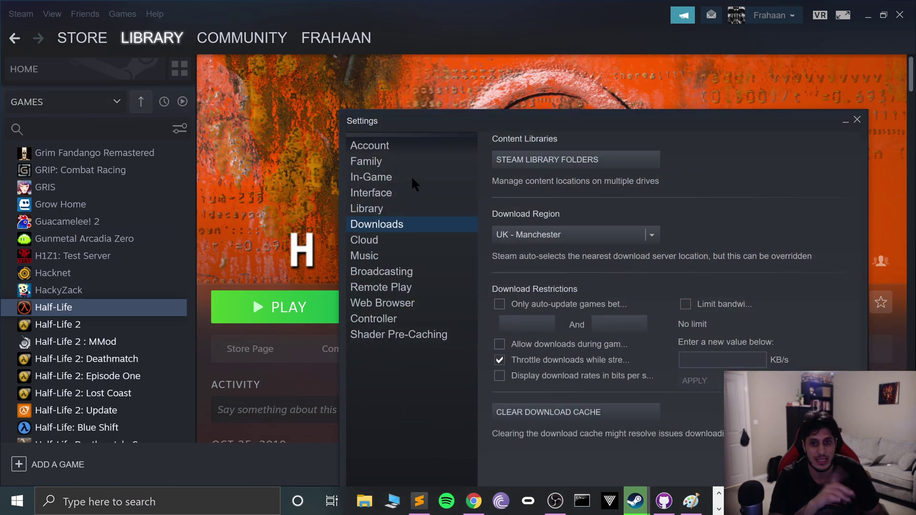
{"action": "left_click", "coordinate": [547, 159]}
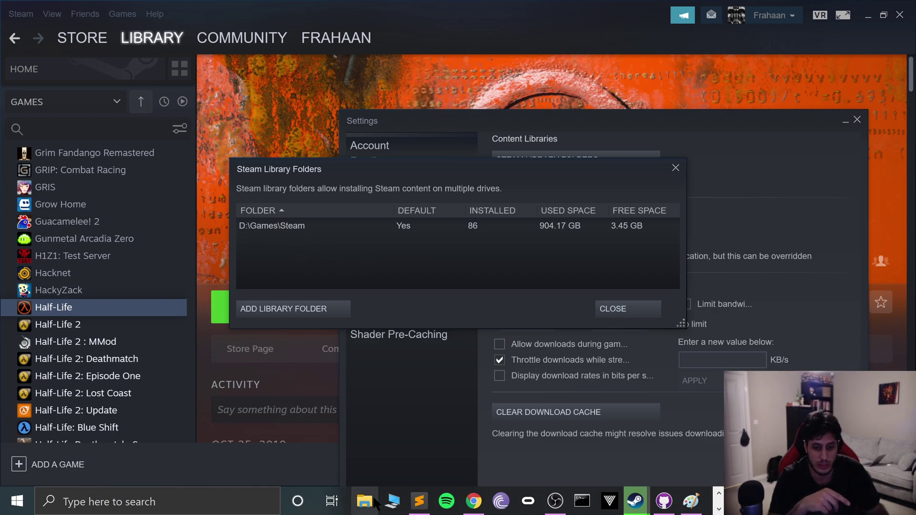
{"action": "mouse_move", "coordinate": [418, 502]}
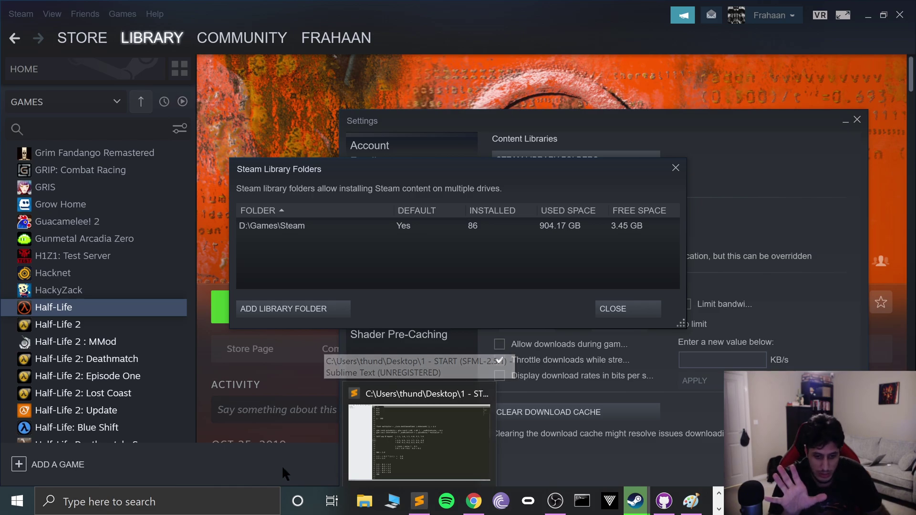
- Browse File Explorer to D:\Games\Steam\steamapps\common
{"action": "left_click", "coordinate": [365, 501]}
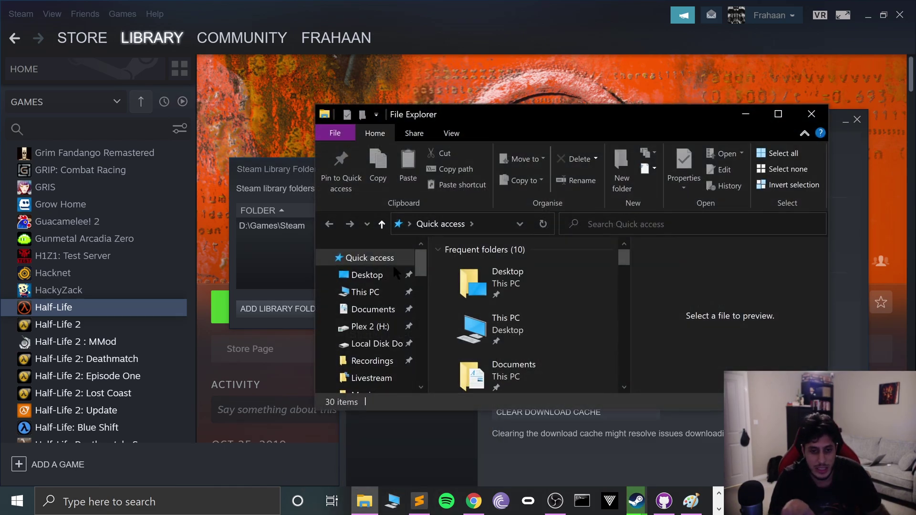
{"action": "scroll", "coordinate": [372, 300], "scroll_direction": "down", "scroll_amount": 3}
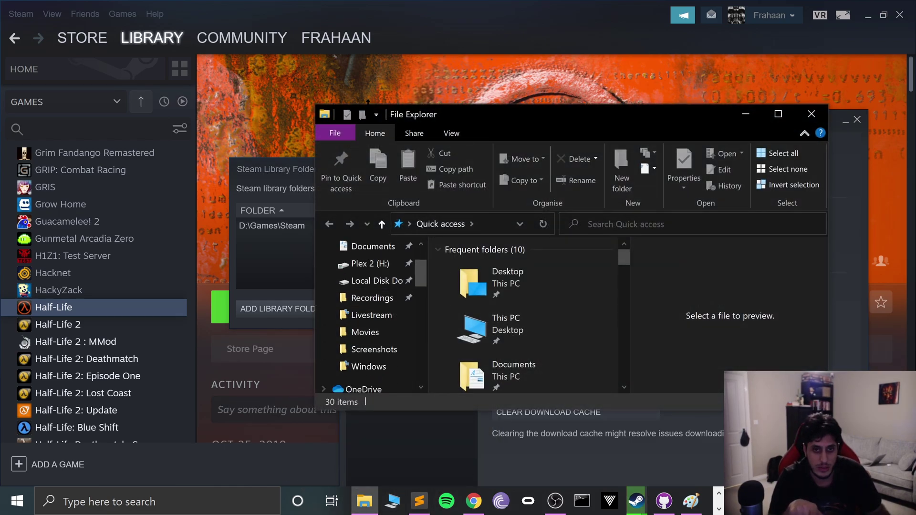
{"action": "double_click", "coordinate": [493, 115]}
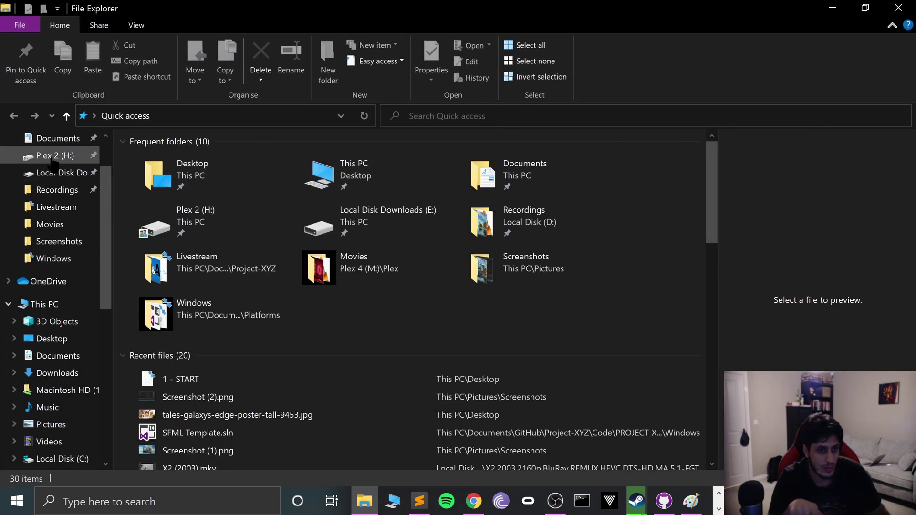
{"action": "scroll", "coordinate": [72, 400], "scroll_direction": "down", "scroll_amount": 1}
{"action": "left_click", "coordinate": [63, 442]}
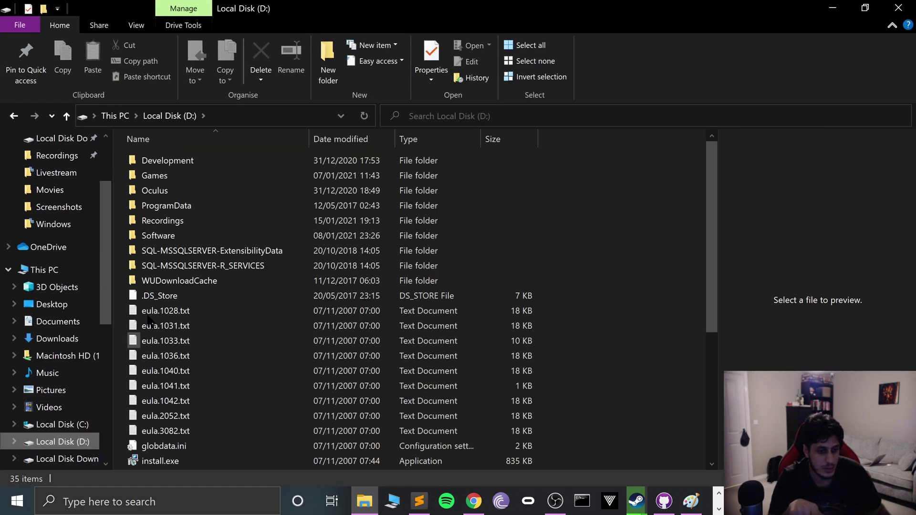
{"action": "double_click", "coordinate": [155, 175]}
{"action": "scroll", "coordinate": [189, 364], "scroll_direction": "down", "scroll_amount": 8}
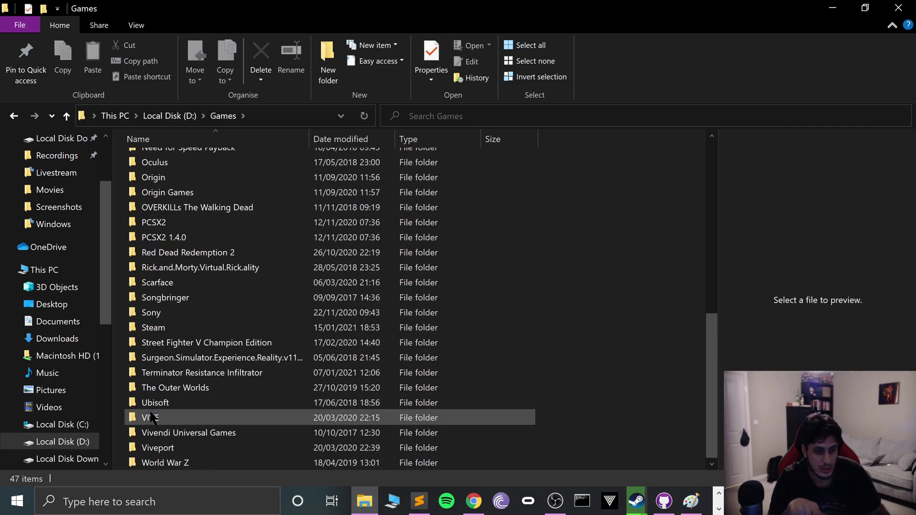
{"action": "left_click", "coordinate": [151, 328]}
{"action": "double_click", "coordinate": [150, 328]}
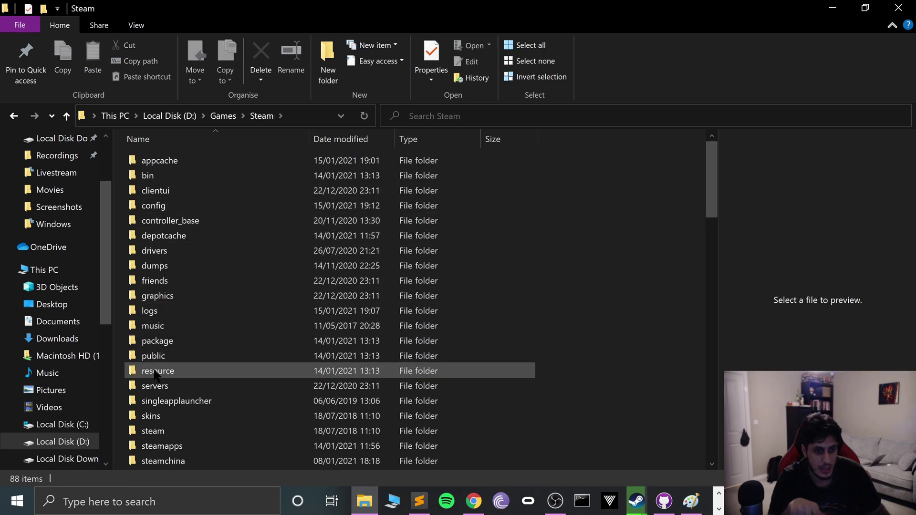
{"action": "scroll", "coordinate": [167, 322], "scroll_direction": "down", "scroll_amount": 3}
{"action": "double_click", "coordinate": [161, 312]}
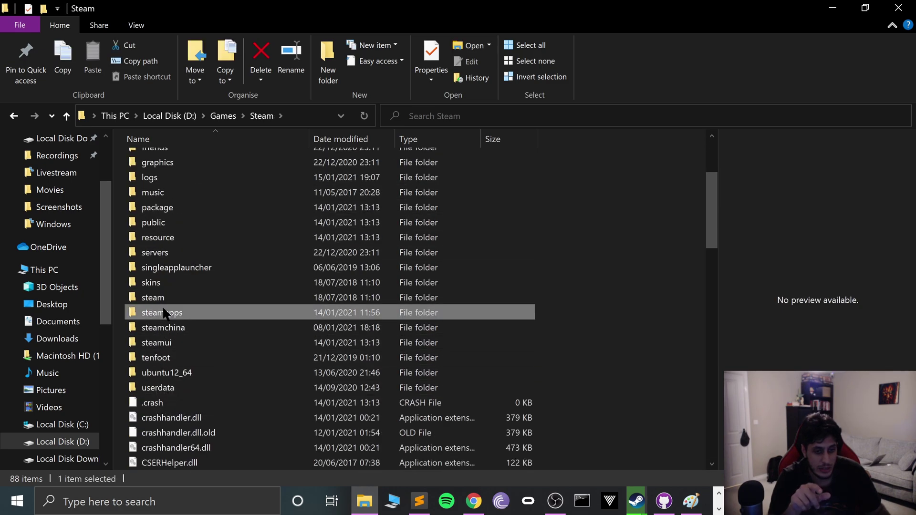
{"action": "double_click", "coordinate": [158, 160]}
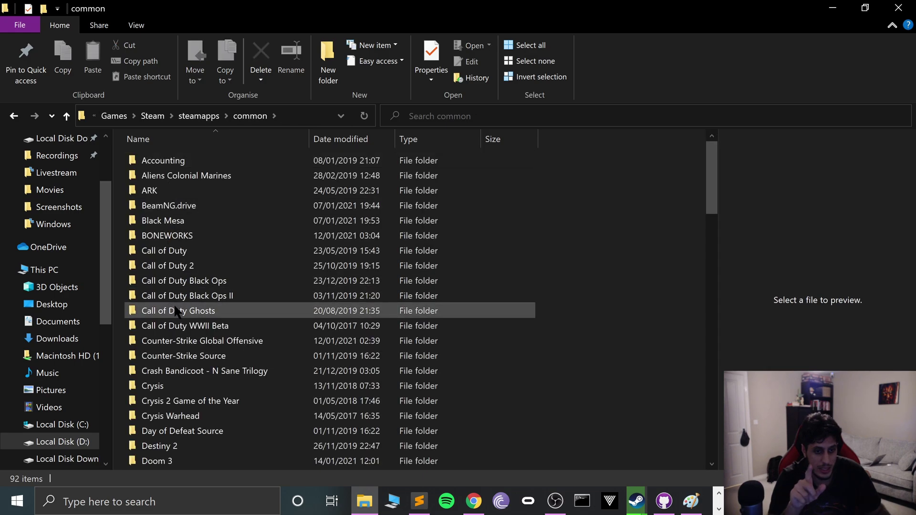
{"action": "scroll", "coordinate": [176, 303], "scroll_direction": "down", "scroll_amount": 5}
- Select the valve folder inside Half-Life, then bring SideQuest to the front
{"action": "left_click", "coordinate": [172, 284]}
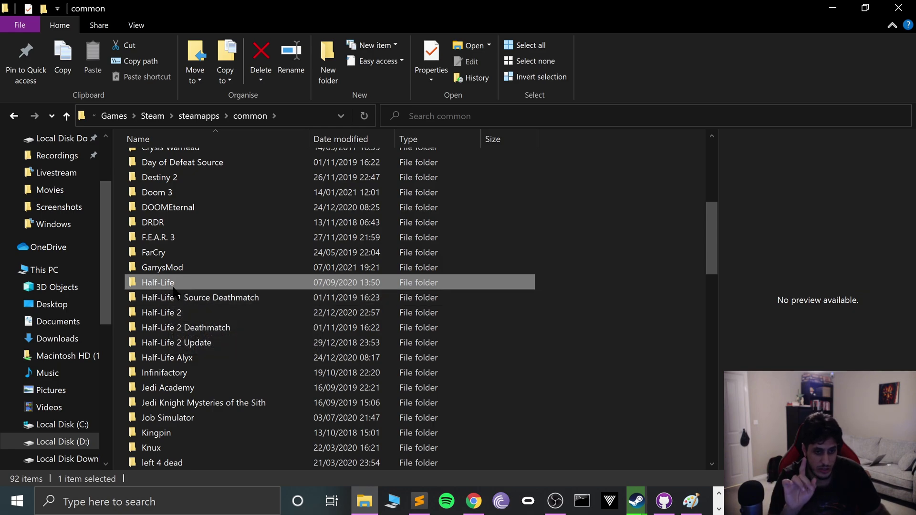
{"action": "double_click", "coordinate": [173, 285]}
{"action": "left_click", "coordinate": [151, 251]}
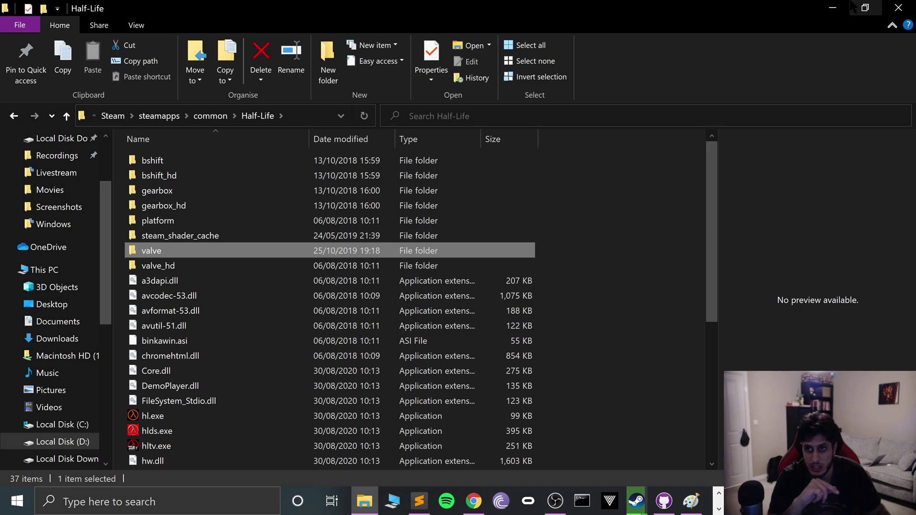
{"action": "left_click", "coordinate": [832, 8]}
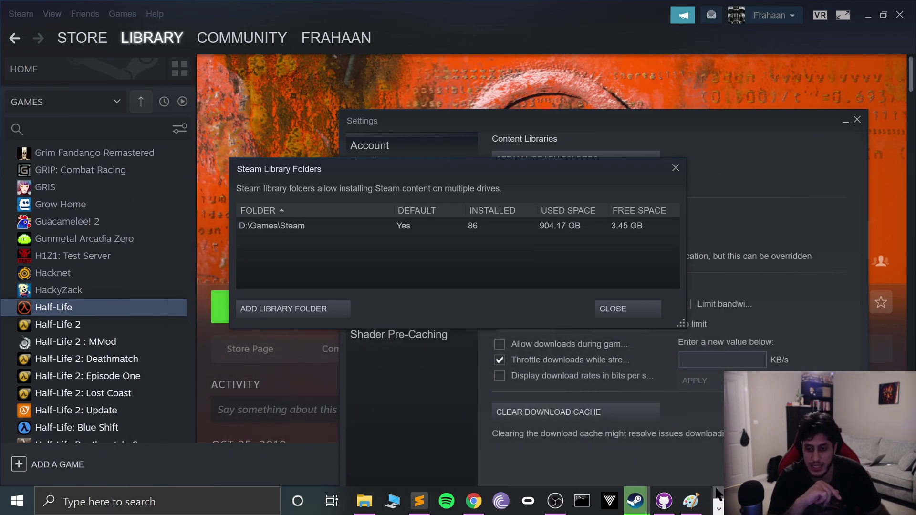
{"action": "left_click", "coordinate": [717, 506]}
{"action": "left_click", "coordinate": [404, 501]}
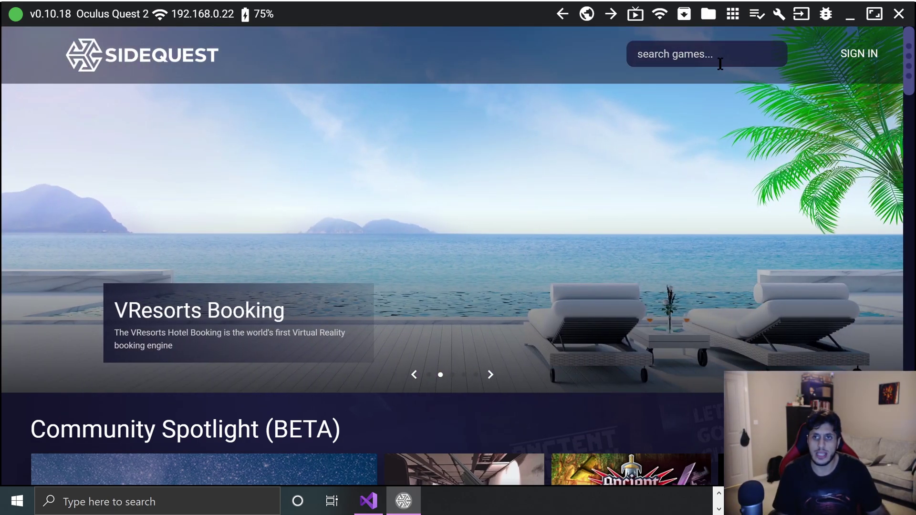
- Search the SideQuest store for 'lambda1' to list the Lambda1VR apps
{"action": "left_click", "coordinate": [720, 57]}
{"action": "type", "text": "l"}
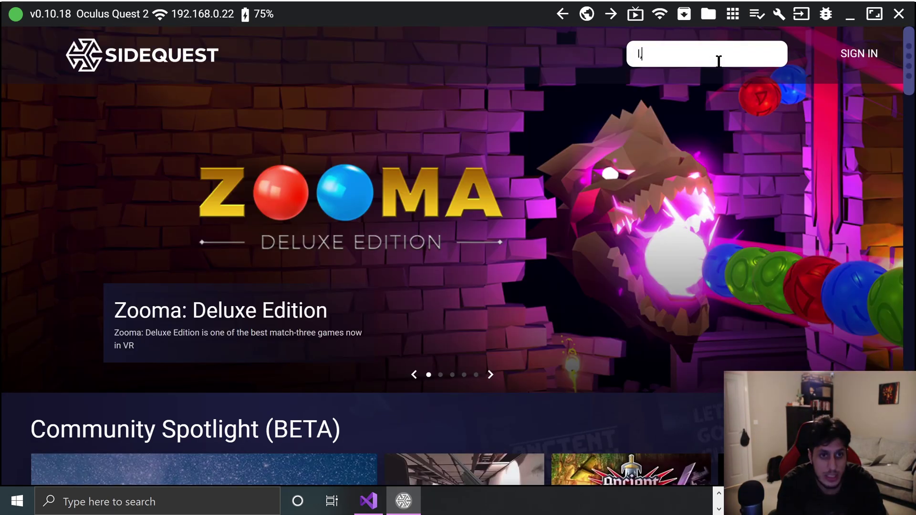
{"action": "key", "text": "BackSpace"}
{"action": "scroll", "coordinate": [718, 143], "scroll_direction": "down", "scroll_amount": 5}
{"action": "scroll", "coordinate": [717, 143], "scroll_direction": "down", "scroll_amount": 5}
{"action": "scroll", "coordinate": [718, 143], "scroll_direction": "up", "scroll_amount": 6}
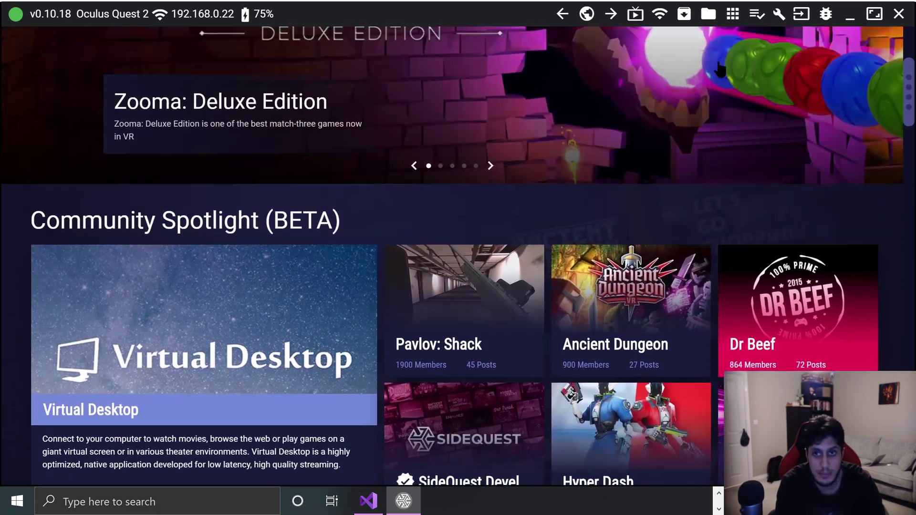
{"action": "scroll", "coordinate": [721, 68], "scroll_direction": "down", "scroll_amount": 3}
{"action": "scroll", "coordinate": [720, 68], "scroll_direction": "down", "scroll_amount": 5}
{"action": "scroll", "coordinate": [721, 68], "scroll_direction": "up", "scroll_amount": 2}
{"action": "scroll", "coordinate": [720, 68], "scroll_direction": "up", "scroll_amount": 6}
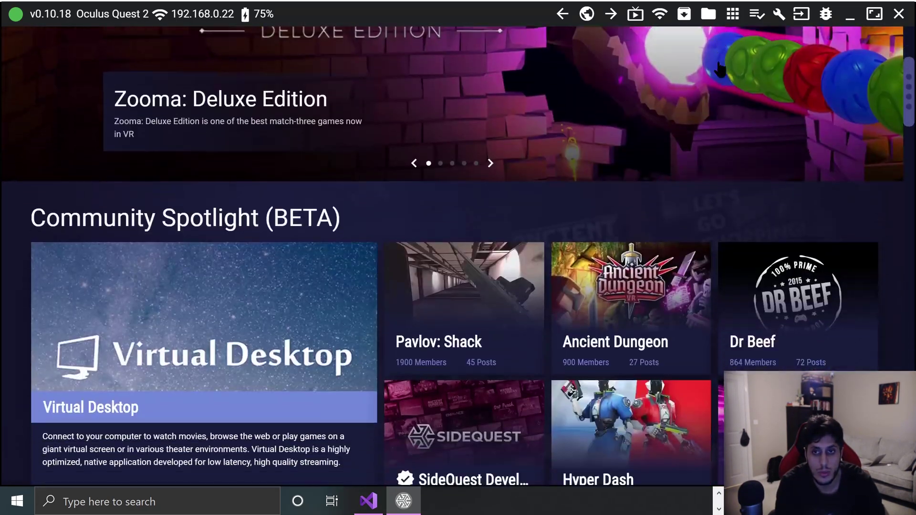
{"action": "scroll", "coordinate": [720, 68], "scroll_direction": "down", "scroll_amount": 6}
{"action": "scroll", "coordinate": [720, 67], "scroll_direction": "up", "scroll_amount": 8}
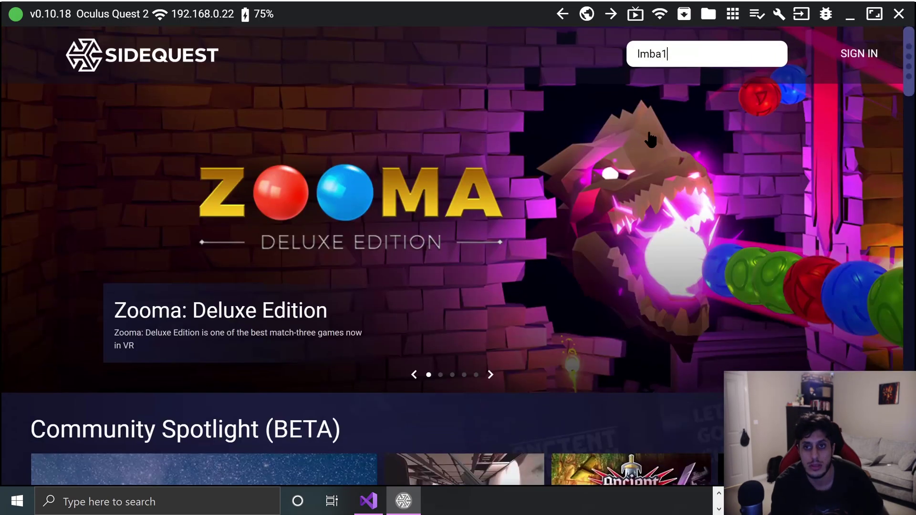
{"action": "key", "text": "BackSpace"}
{"action": "key", "text": "BackSpace"}
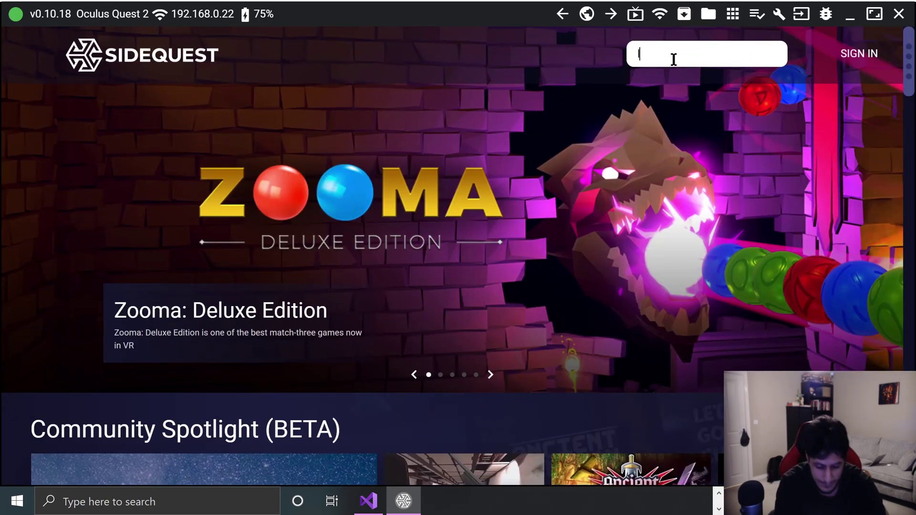
{"action": "scroll", "coordinate": [673, 57], "scroll_direction": "down", "scroll_amount": 3}
{"action": "type", "text": "ambda"}
{"action": "scroll", "coordinate": [672, 56], "scroll_direction": "up", "scroll_amount": 3}
{"action": "scroll", "coordinate": [671, 57], "scroll_direction": "down", "scroll_amount": 5}
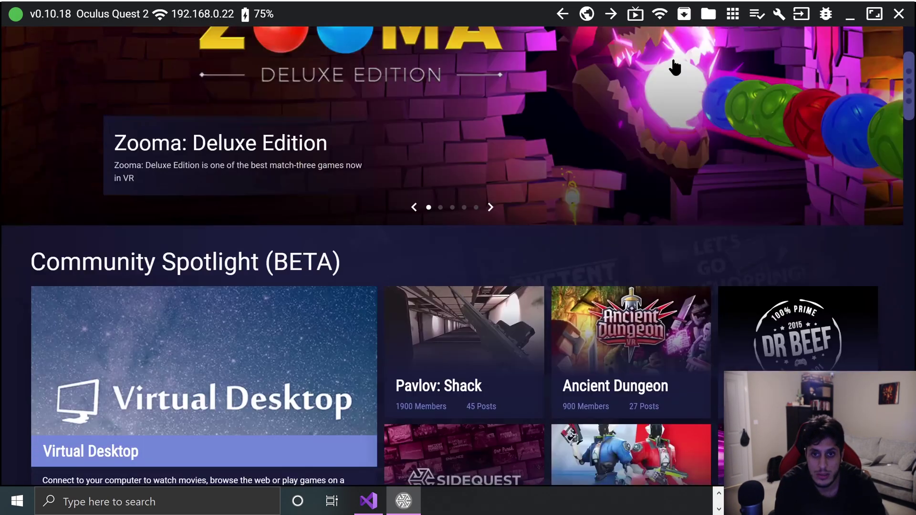
{"action": "scroll", "coordinate": [672, 57], "scroll_direction": "down", "scroll_amount": 5}
{"action": "type", "text": "lambda1"}
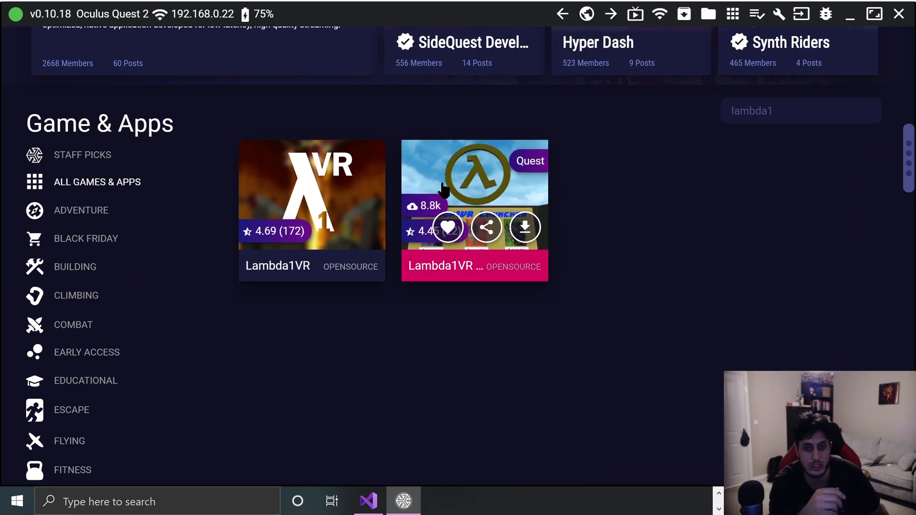
- Review the Lambda1VR and Lambda1VR Launcher store pages, returning to Lambda1VR
{"action": "left_click", "coordinate": [290, 215]}
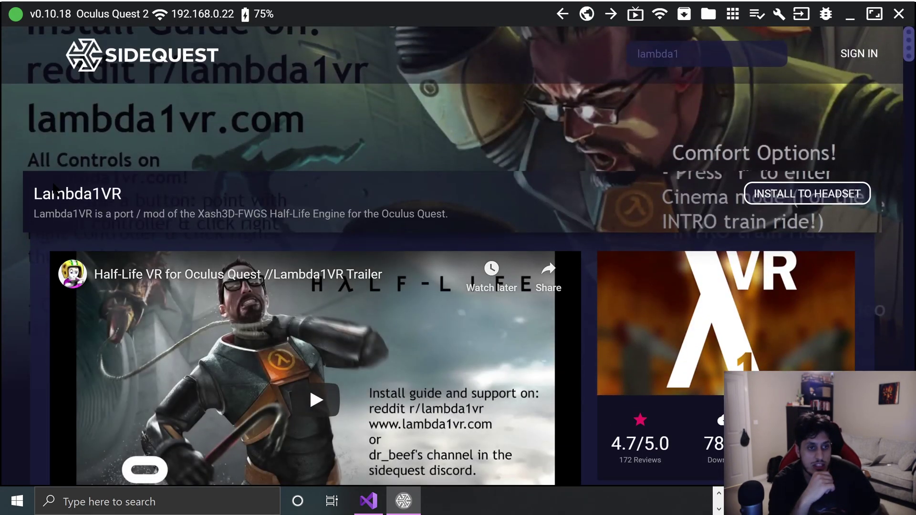
{"action": "double_click", "coordinate": [58, 193]}
{"action": "left_click", "coordinate": [141, 147]}
{"action": "left_click", "coordinate": [563, 14]}
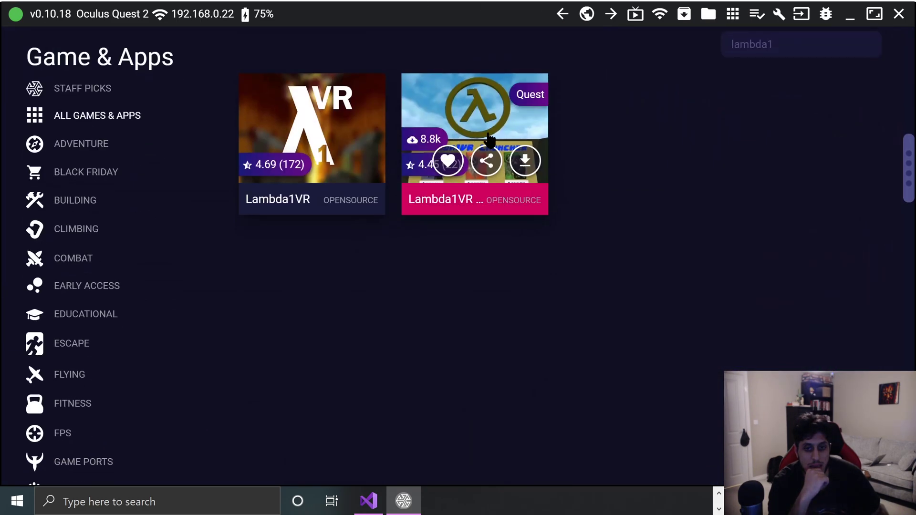
{"action": "left_click", "coordinate": [474, 115]}
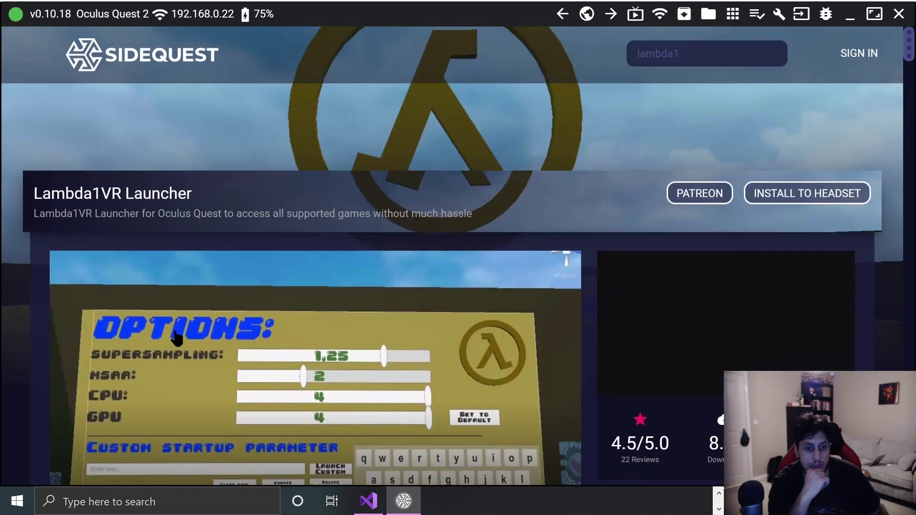
{"action": "left_click", "coordinate": [562, 13]}
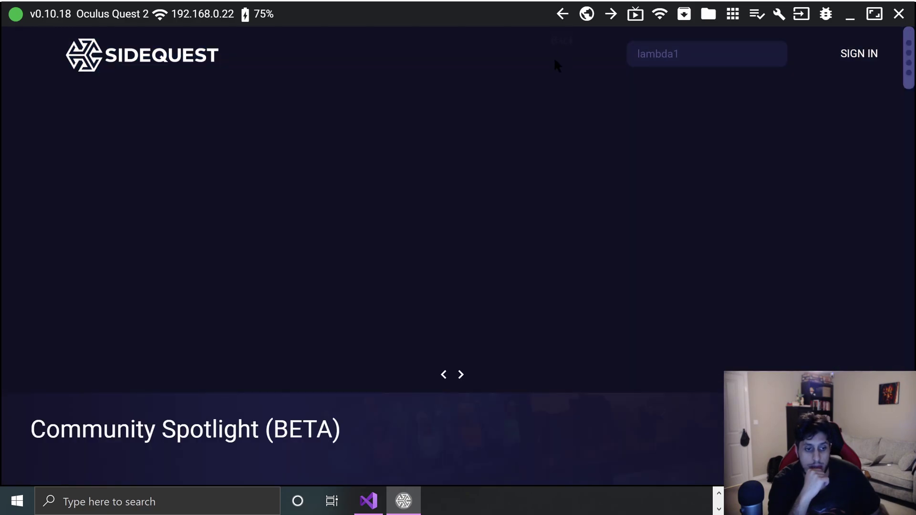
{"action": "scroll", "coordinate": [387, 342], "scroll_direction": "down", "scroll_amount": 5}
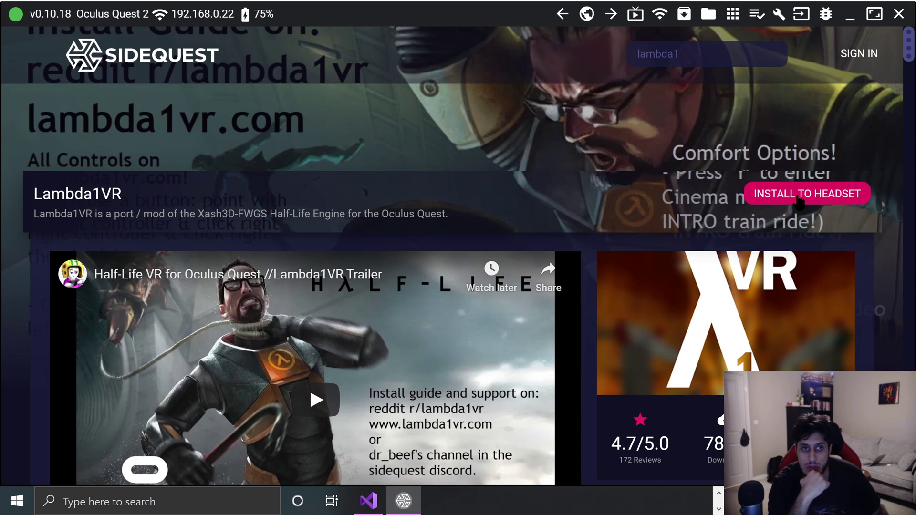
- Install Lambda1VR to the headset and watch the task list until complete
{"action": "left_click", "coordinate": [798, 200]}
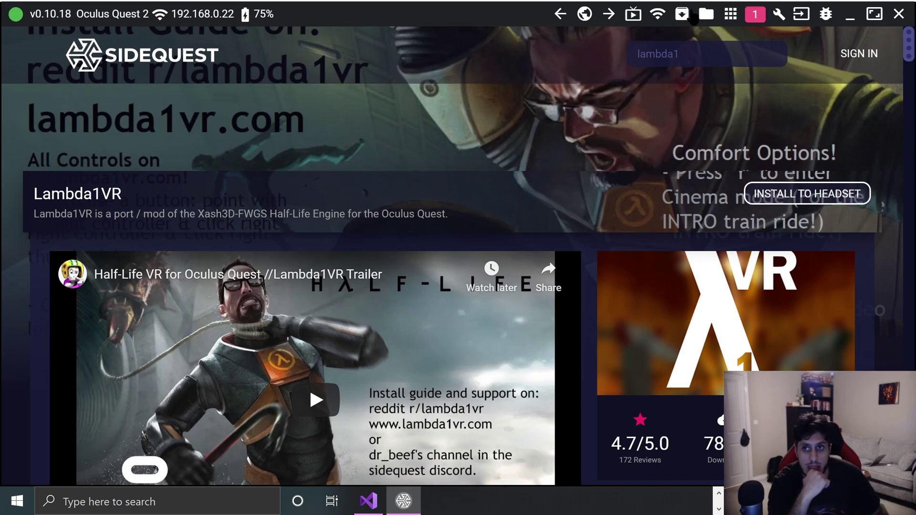
{"action": "left_click", "coordinate": [756, 15]}
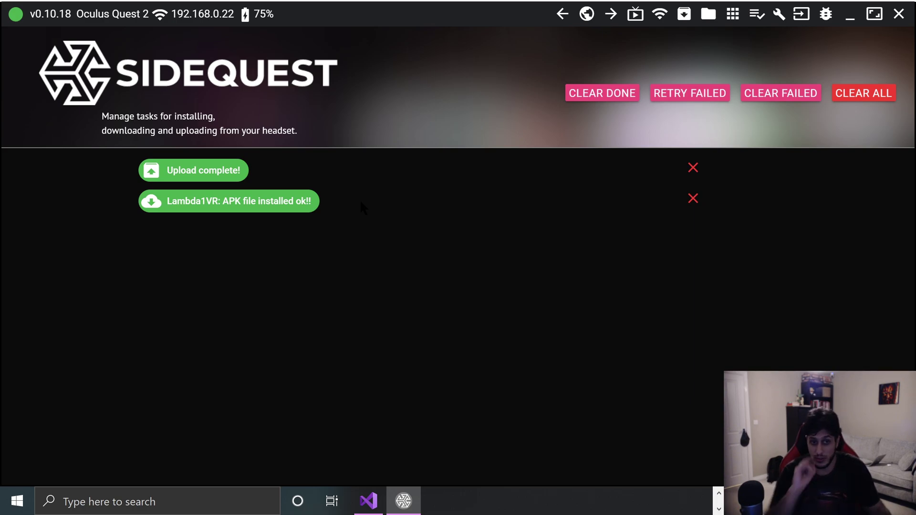
{"action": "mouse_move", "coordinate": [248, 201]}
{"action": "left_mouse_down"}
{"action": "mouse_move", "coordinate": [153, 201]}
{"action": "mouse_move", "coordinate": [240, 200]}
{"action": "left_mouse_up"}
{"action": "left_click", "coordinate": [184, 199]}
{"action": "left_click", "coordinate": [272, 189]}
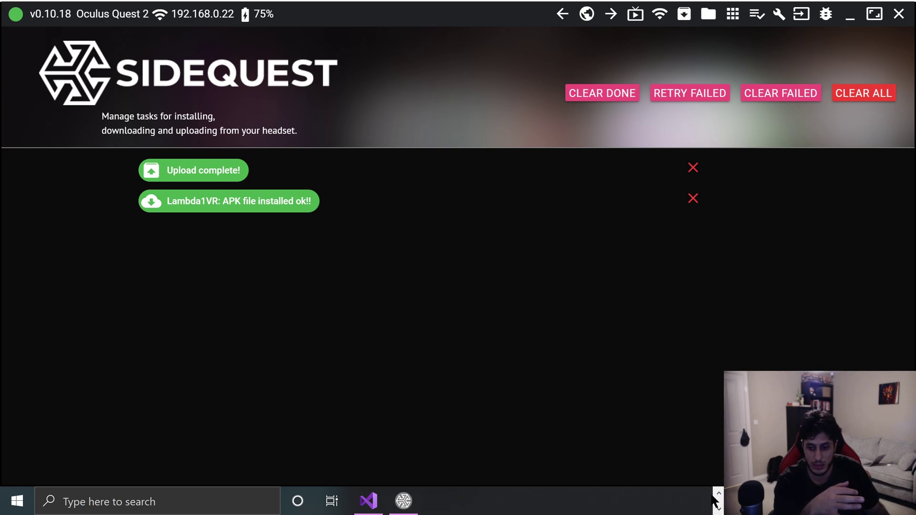
{"action": "left_click", "coordinate": [363, 501]}
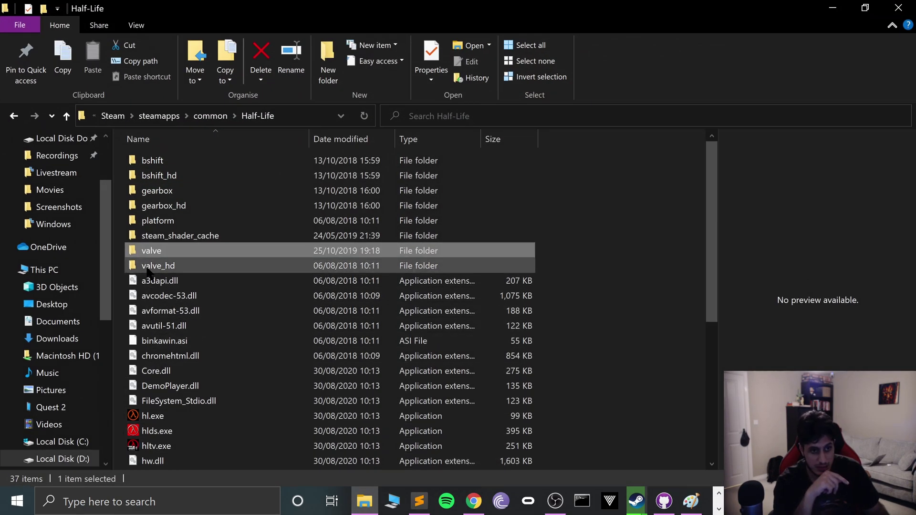
{"action": "right_click", "coordinate": [153, 251]}
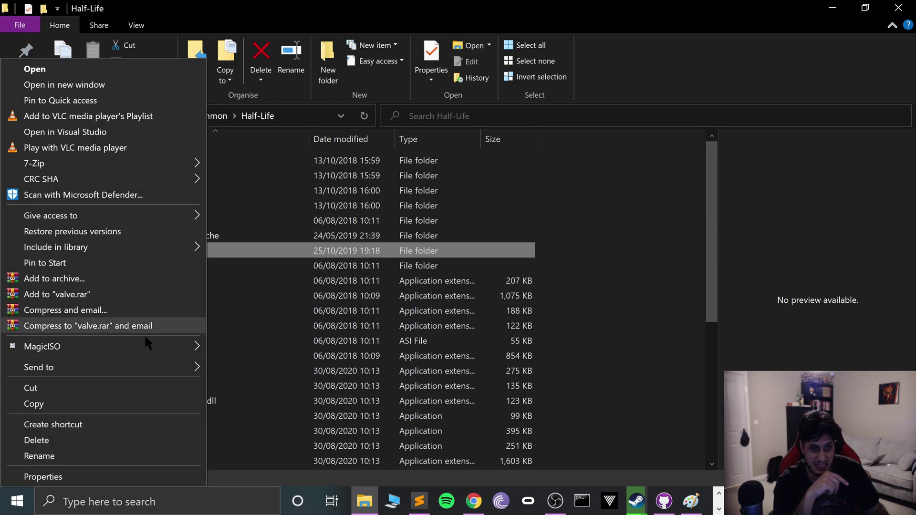
{"action": "left_click", "coordinate": [85, 476]}
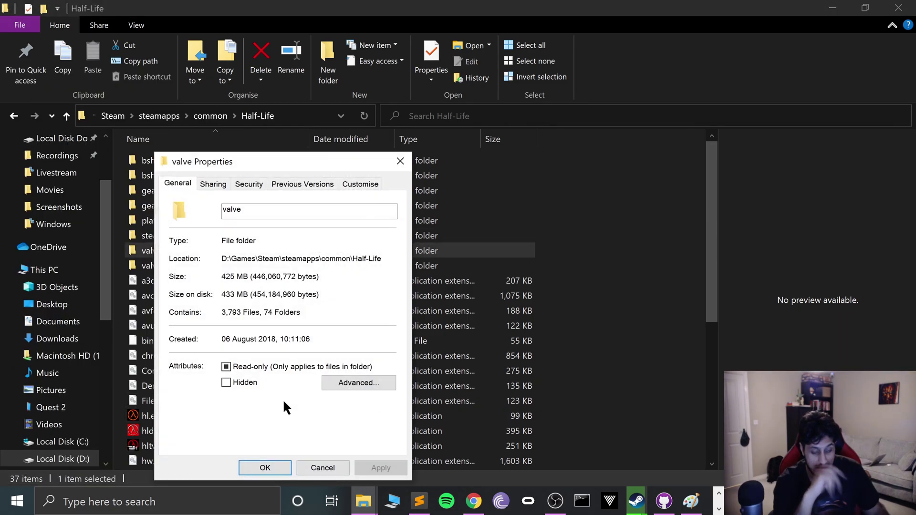
{"action": "left_click", "coordinate": [264, 469]}
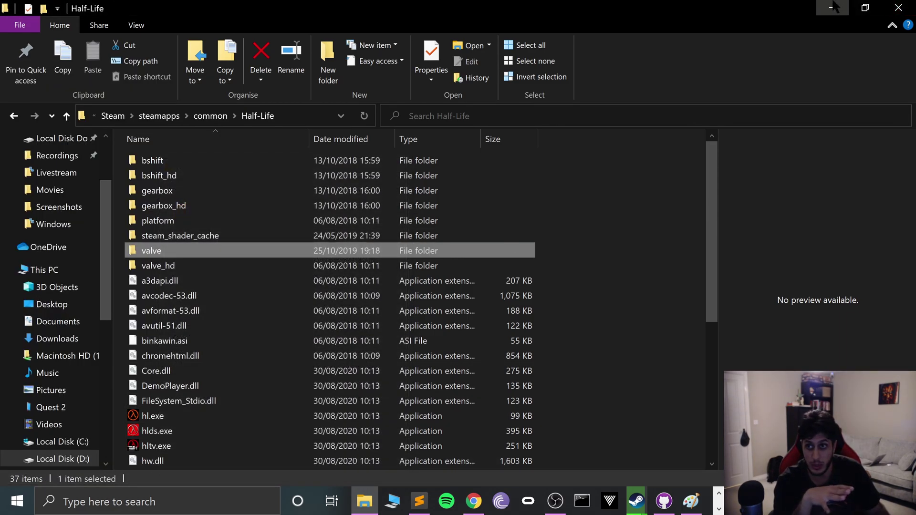
{"action": "left_click", "coordinate": [833, 8]}
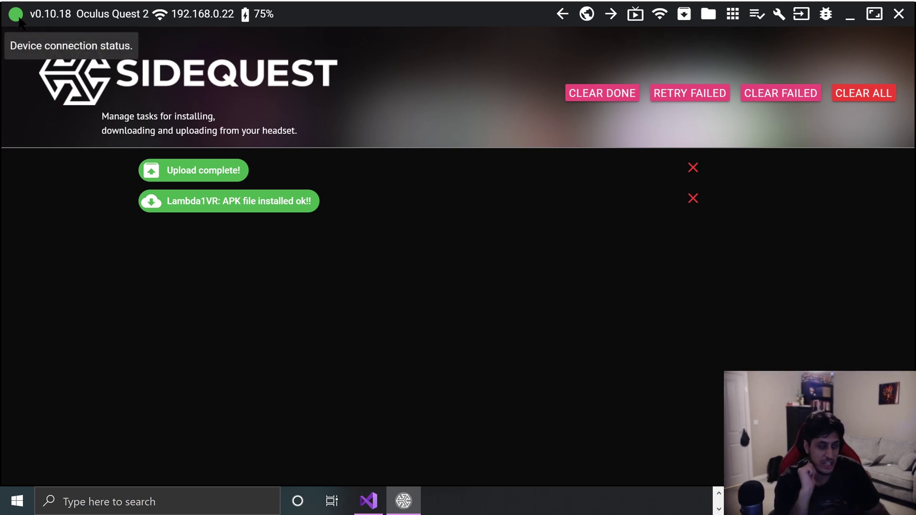
- In the headset file browser, make an xash folder on sdcard (already exists) and enter it
{"action": "left_click", "coordinate": [707, 14]}
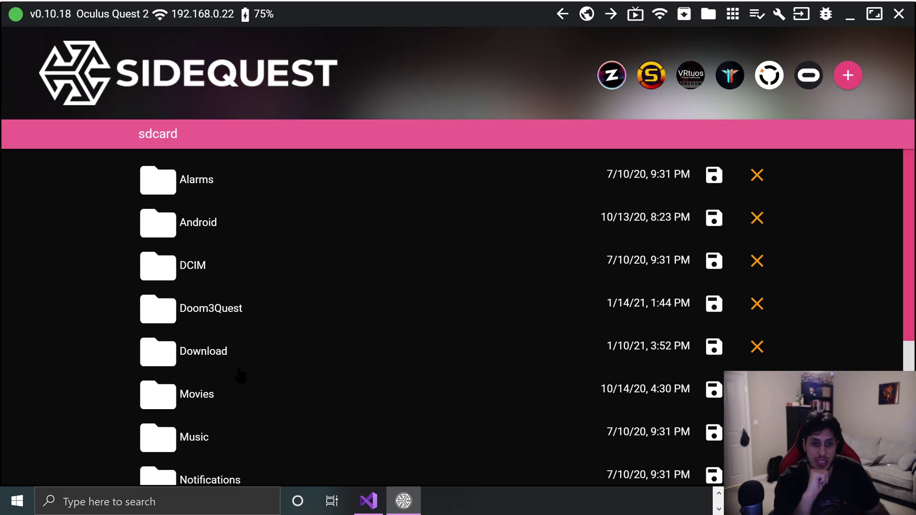
{"action": "scroll", "coordinate": [239, 375], "scroll_direction": "down", "scroll_amount": 5}
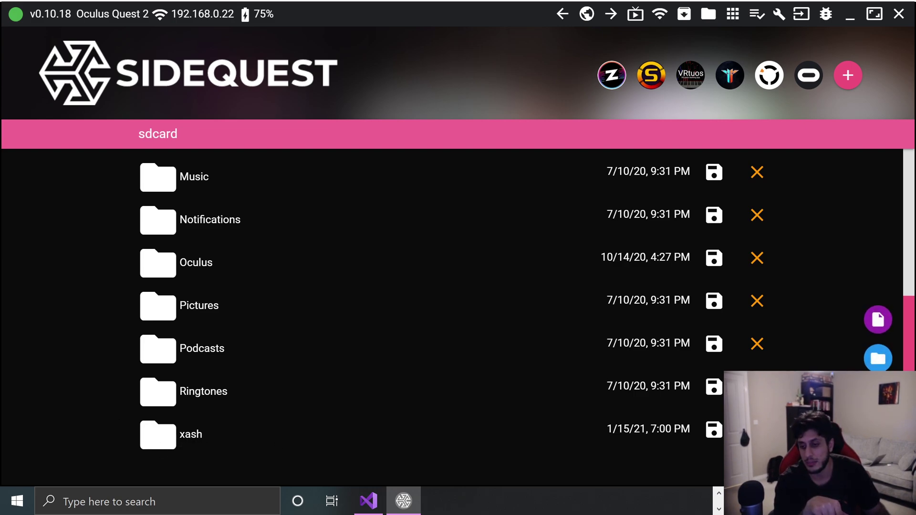
{"action": "left_click", "coordinate": [879, 356]}
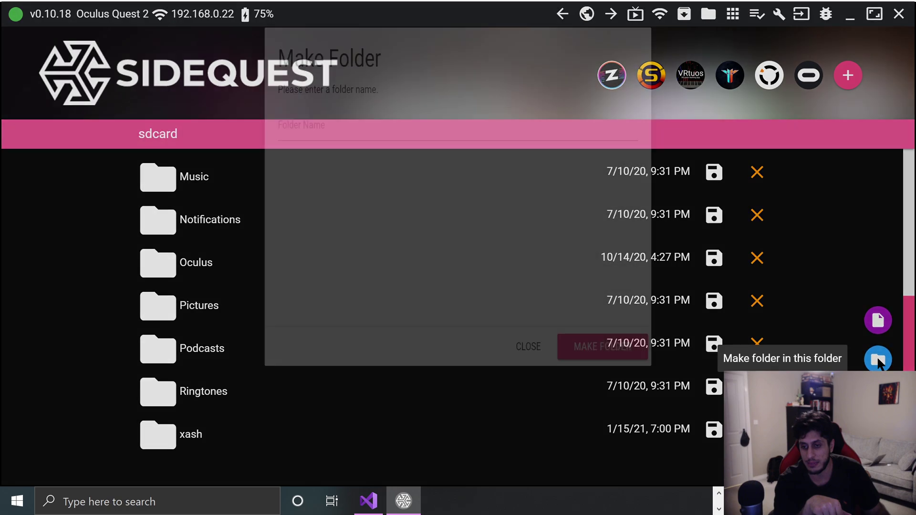
{"action": "left_click", "coordinate": [264, 149]}
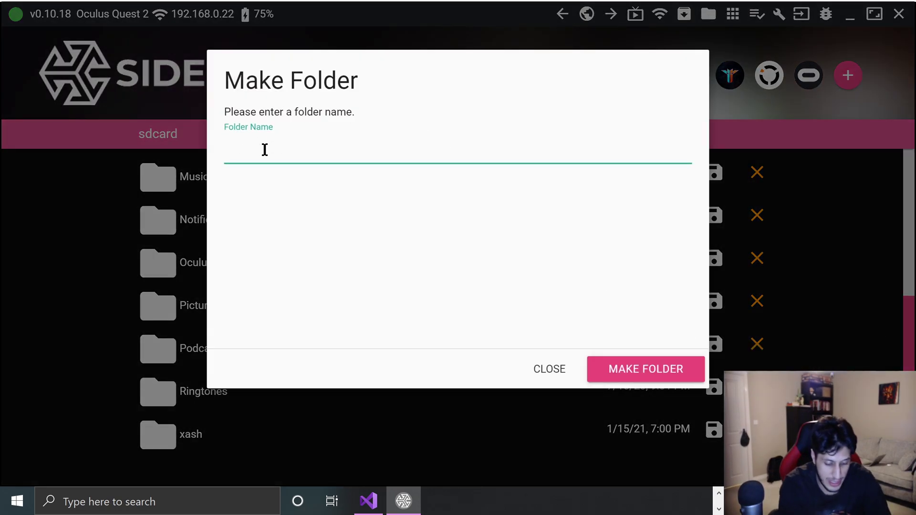
{"action": "type", "text": "xash"}
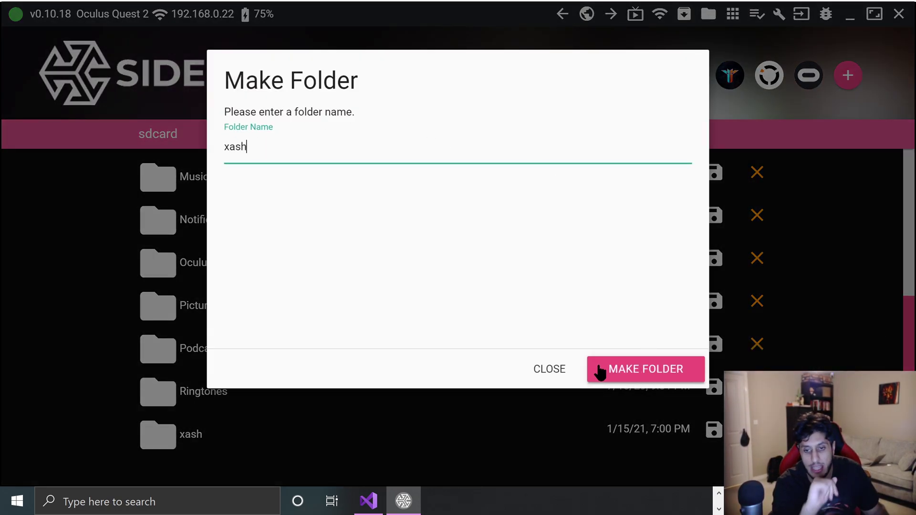
{"action": "left_click", "coordinate": [550, 369]}
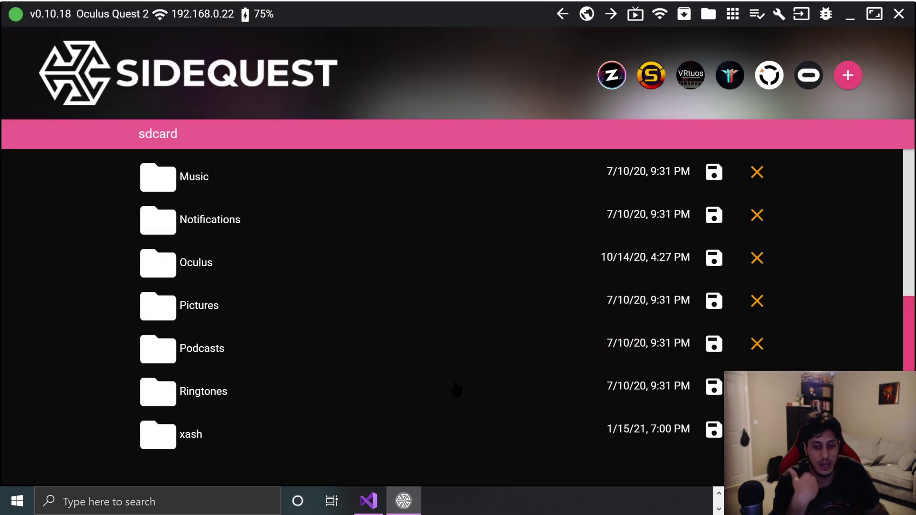
{"action": "left_click", "coordinate": [190, 434]}
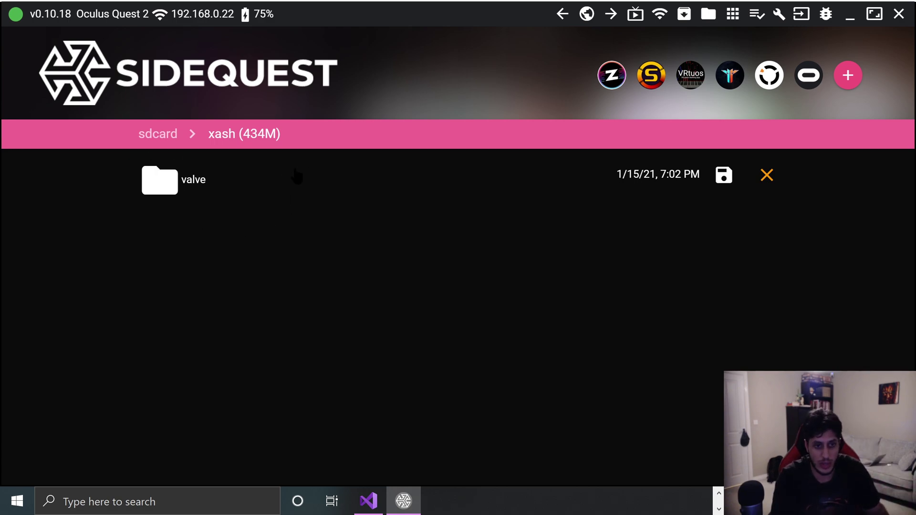
- Drag the valve folder from Explorer into sdcard/xash and confirm the upload in the task list
{"action": "left_click", "coordinate": [720, 501]}
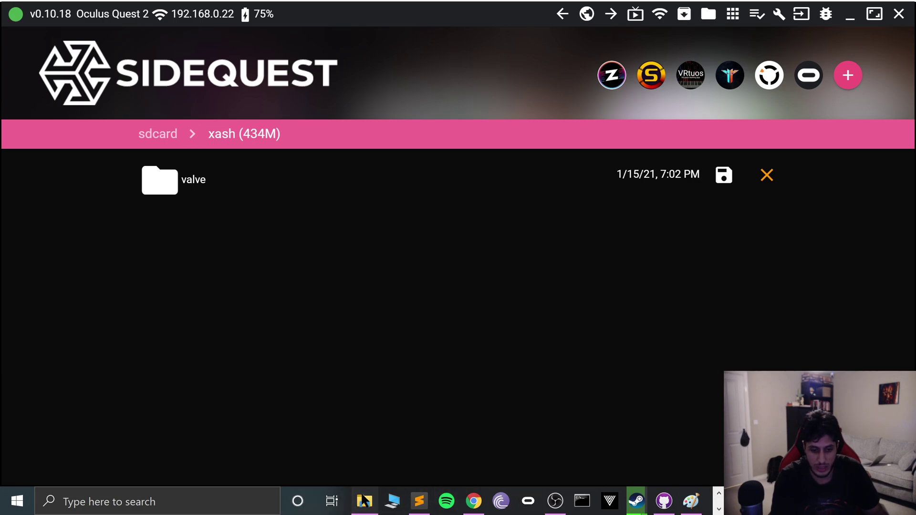
{"action": "left_click", "coordinate": [364, 501]}
{"action": "left_click", "coordinate": [865, 8]}
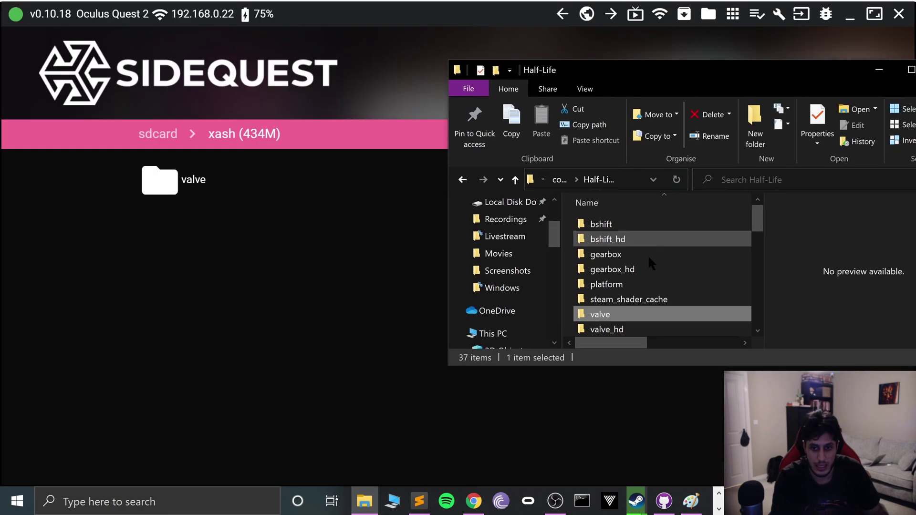
{"action": "mouse_move", "coordinate": [600, 314]}
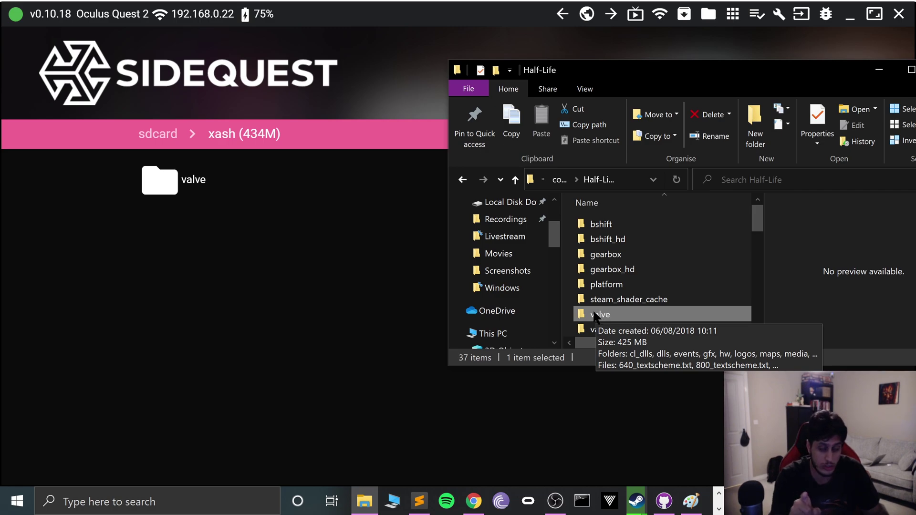
{"action": "mouse_move", "coordinate": [594, 315]}
{"action": "left_mouse_down"}
{"action": "mouse_move", "coordinate": [244, 282]}
{"action": "mouse_move", "coordinate": [623, 279]}
{"action": "left_mouse_up"}
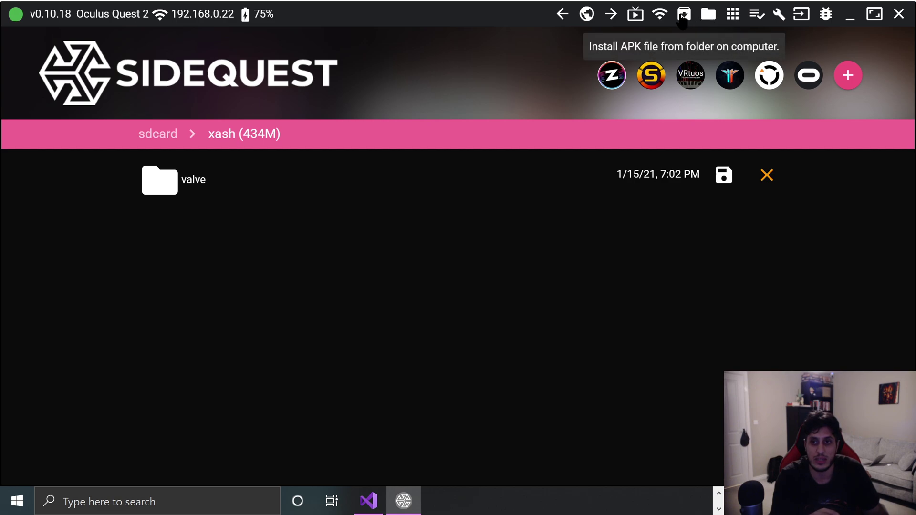
{"action": "left_click", "coordinate": [757, 13]}
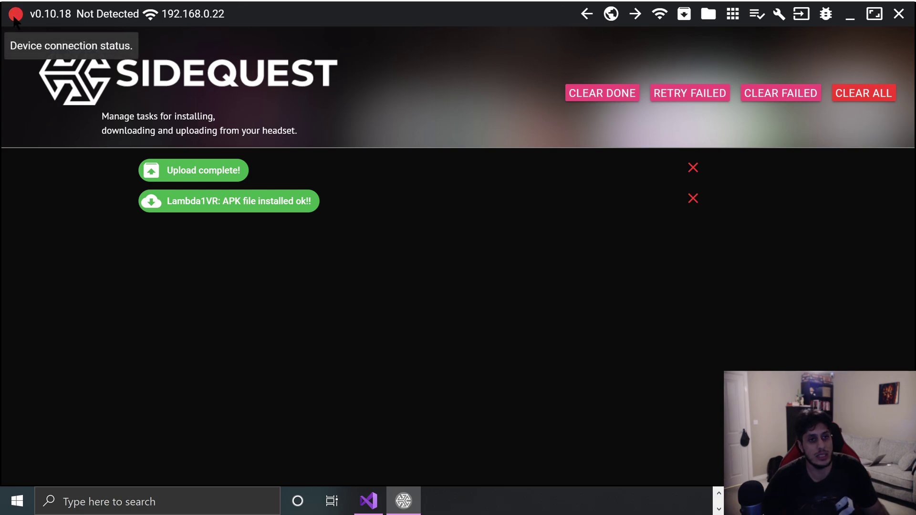
- Launch Microsoft Edge from the Windows search
{"action": "key", "text": "super"}
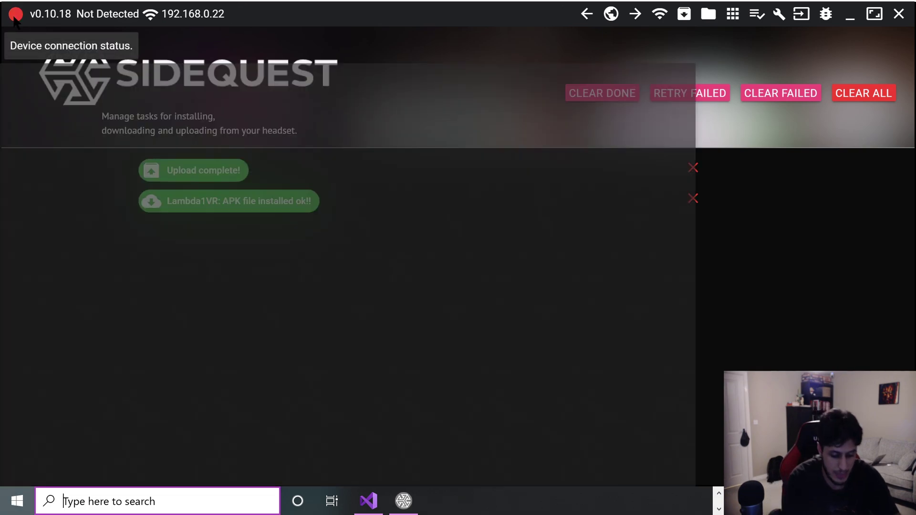
{"action": "type", "text": "edge"}
{"action": "key", "text": "Escape"}
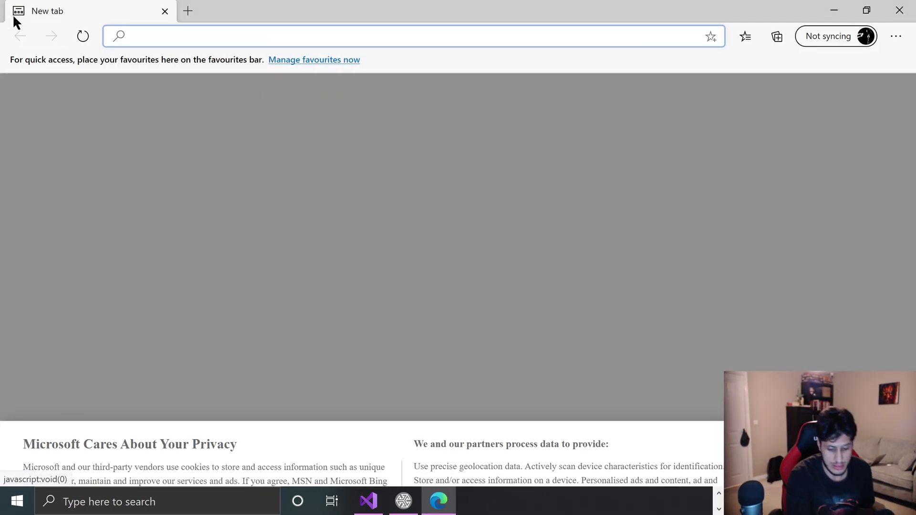
{"action": "type", "text": "oc"}
- Load oculus.com/casting in Edge to stream the headset while playing Half-Life
{"action": "key", "text": "Return"}
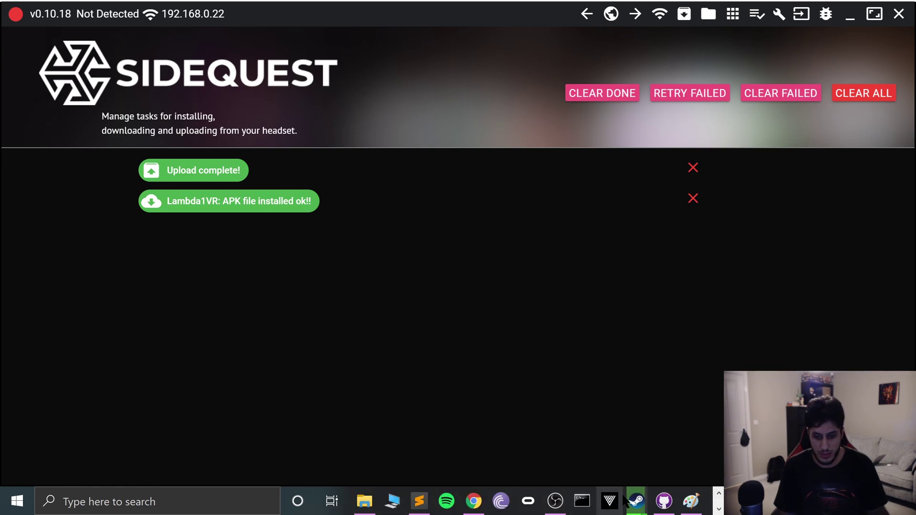
- Bring the OBS Studio window forward, recording still running
{"action": "left_click", "coordinate": [557, 501]}
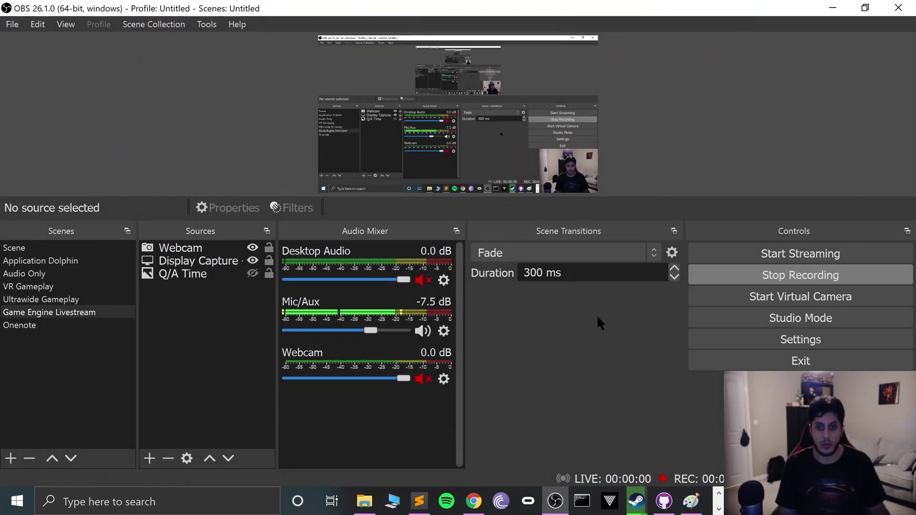